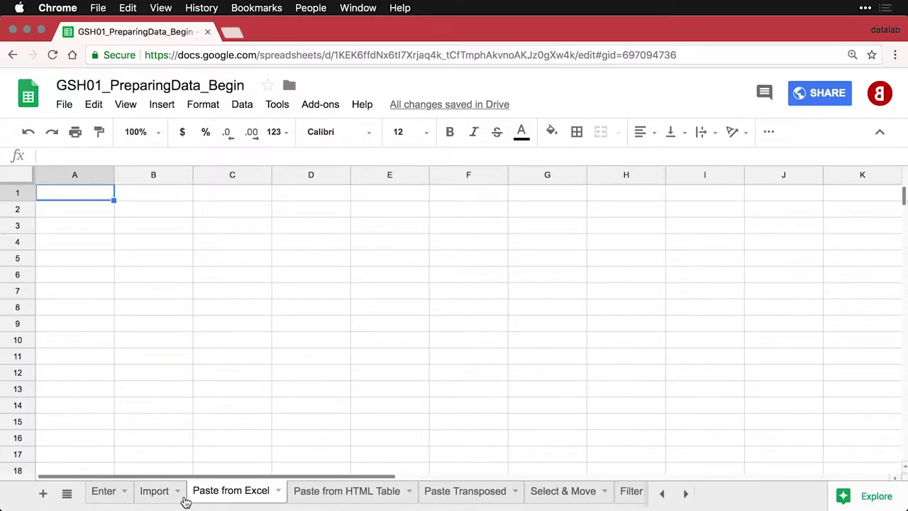
# Copy the full survey table A1:I174 from the Excel import workbook and return to Google Sheets.
pyautogui.press('super+Tab')
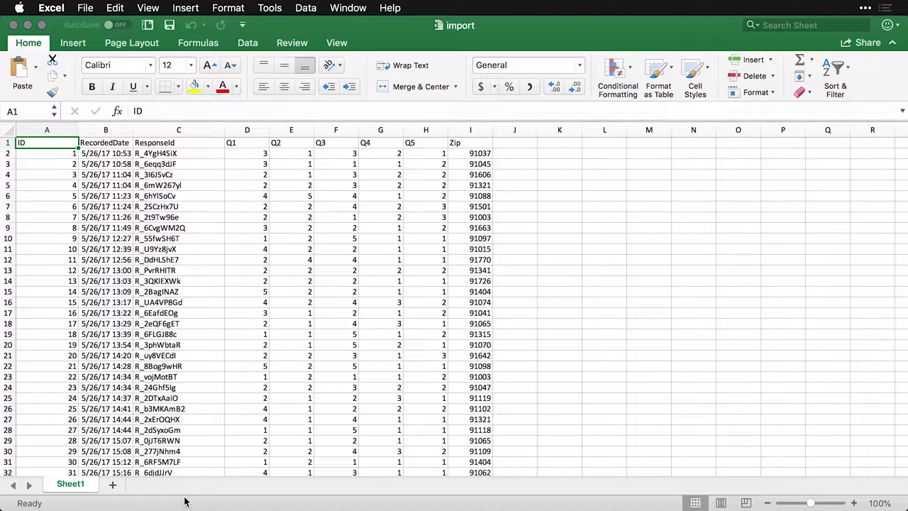
pyautogui.scroll(-10, 268, 391)
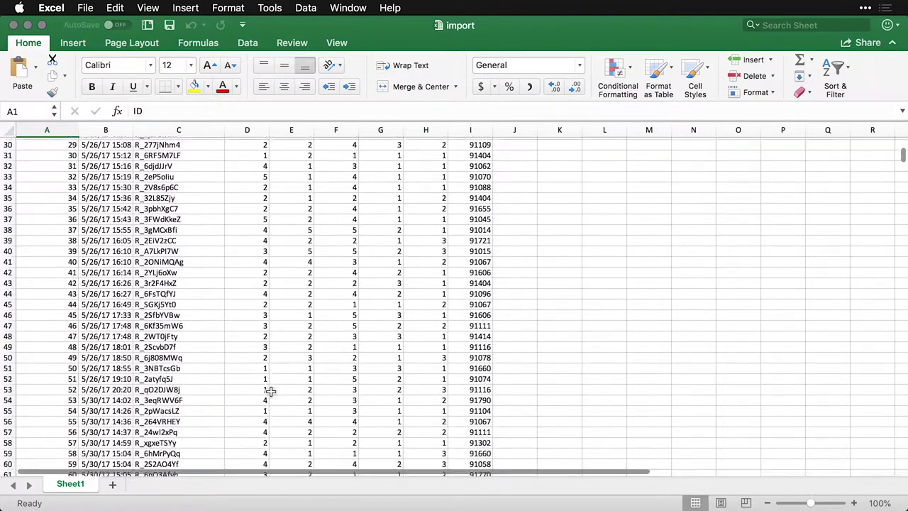
pyautogui.scroll(-8, 269, 391)
pyautogui.scroll(18, 270, 391)
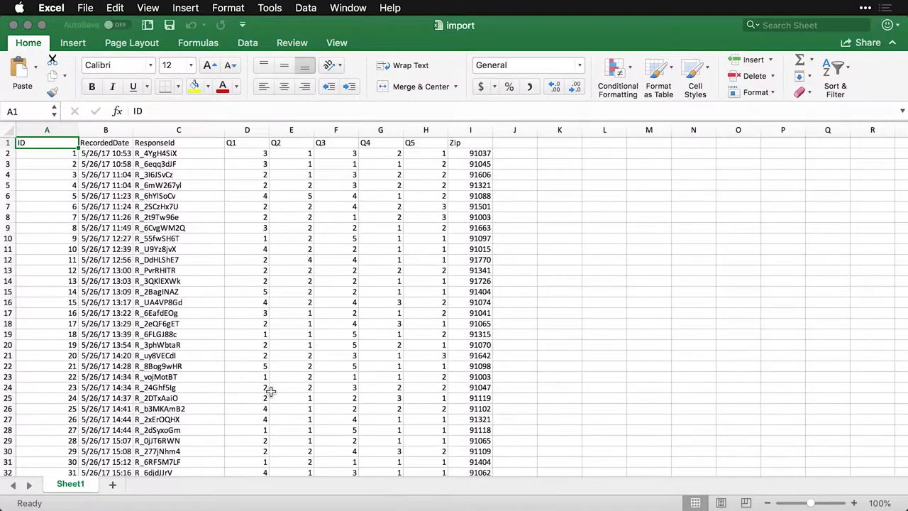
pyautogui.press('super+shift+Right')
pyautogui.press('super+shift+Down')
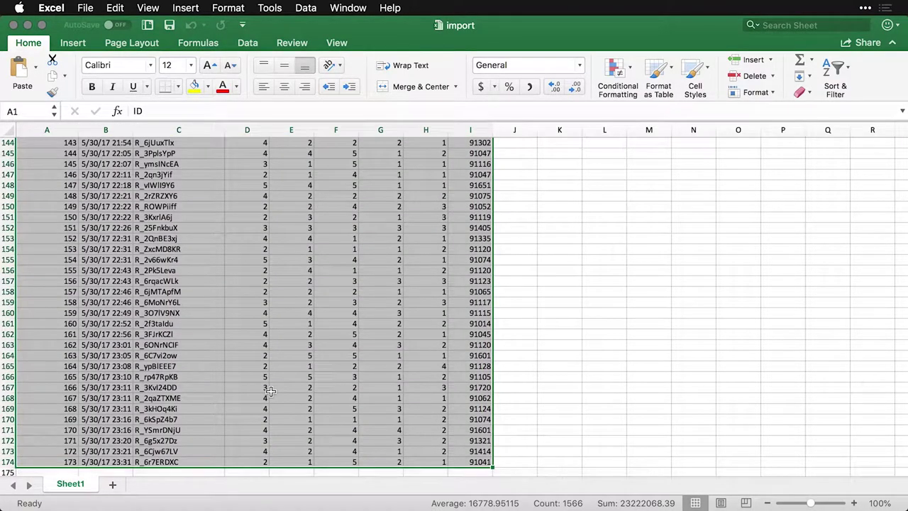
pyautogui.press('super+c')
pyautogui.scroll(10, 270, 391)
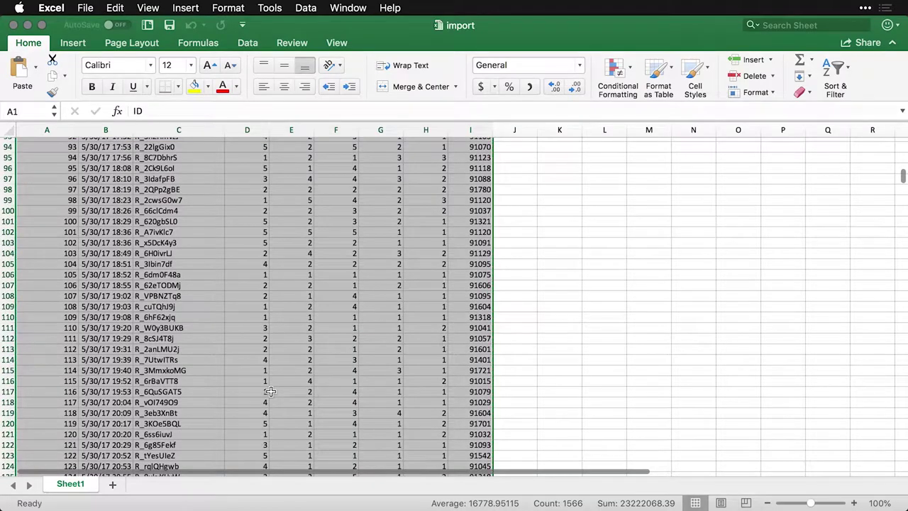
pyautogui.press('super+Tab')
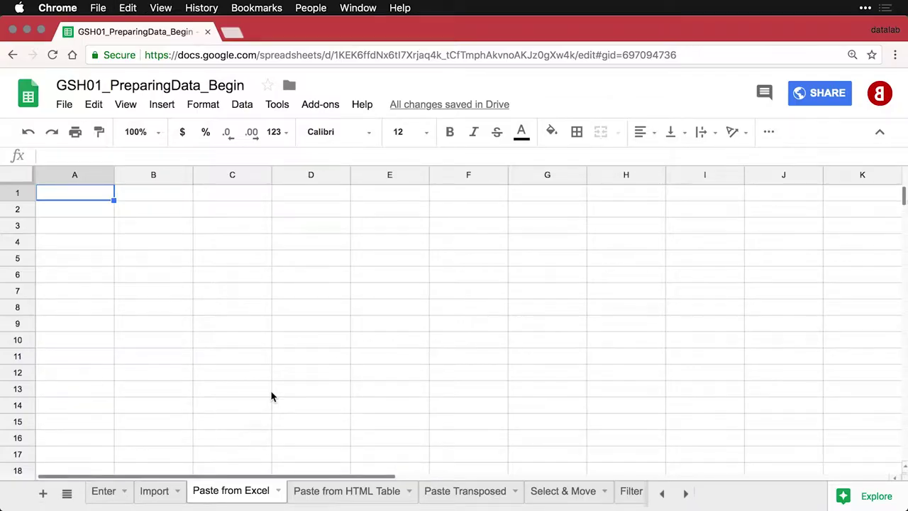
# Paste the survey data, ID through Zip, into columns A–I of the Paste from Excel sheet.
pyautogui.press('super+v')
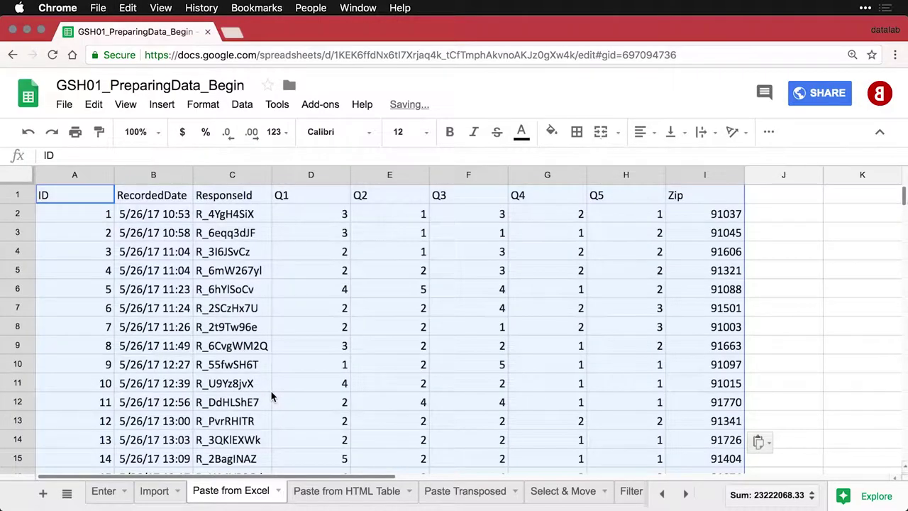
pyautogui.click(339, 306)
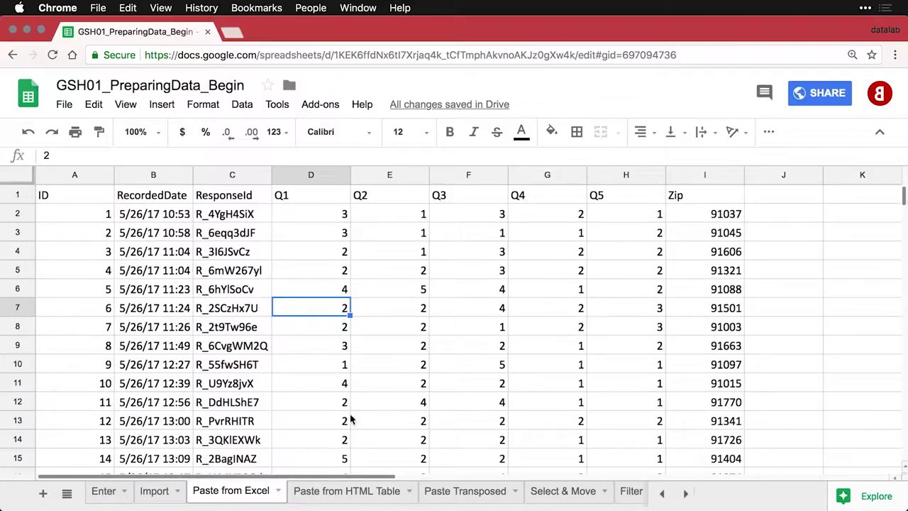
# Follow the Wikipedia link in A1 of Paste from HTML Table to the List of Nobel laureates.
pyautogui.click(347, 491)
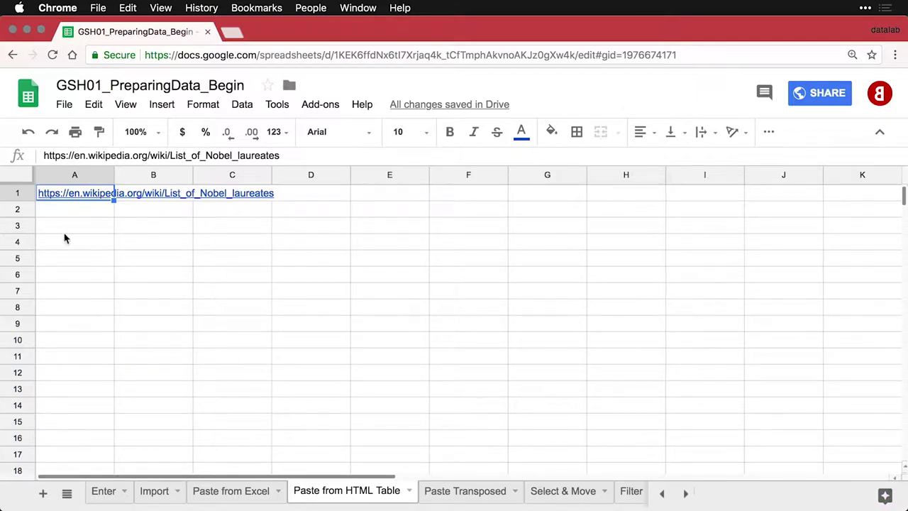
pyautogui.click(93, 193)
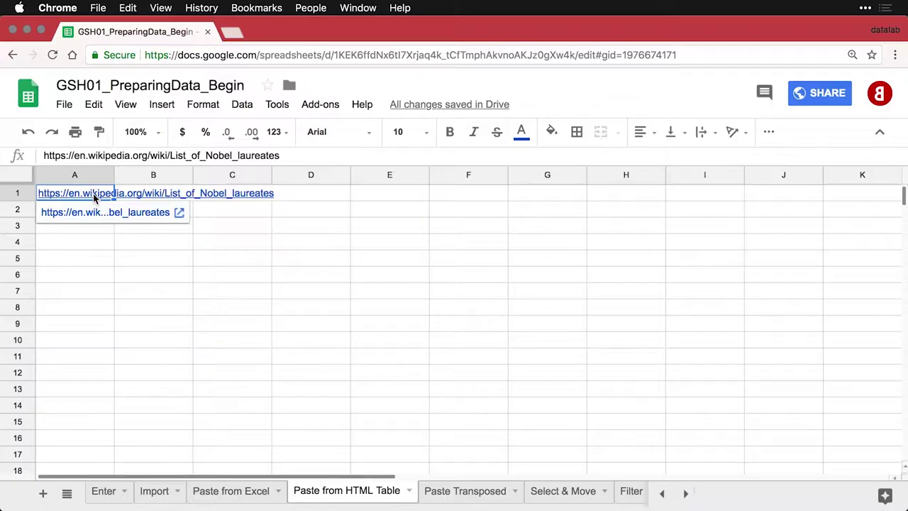
pyautogui.click(93, 213)
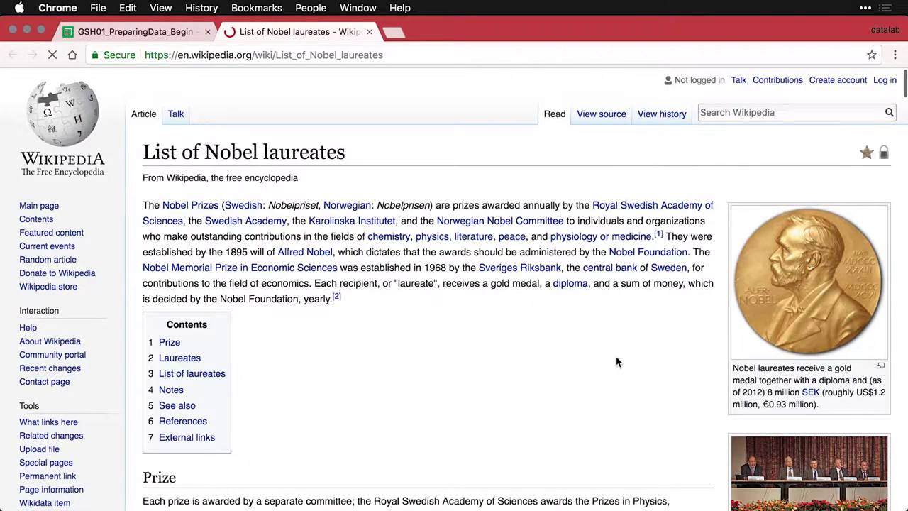
pyautogui.scroll(-10, 617, 362)
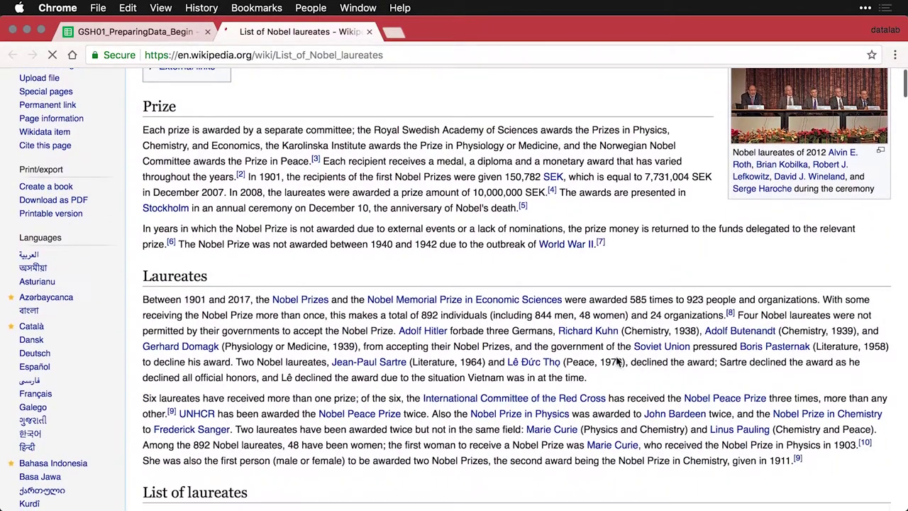
pyautogui.scroll(-9, 616, 362)
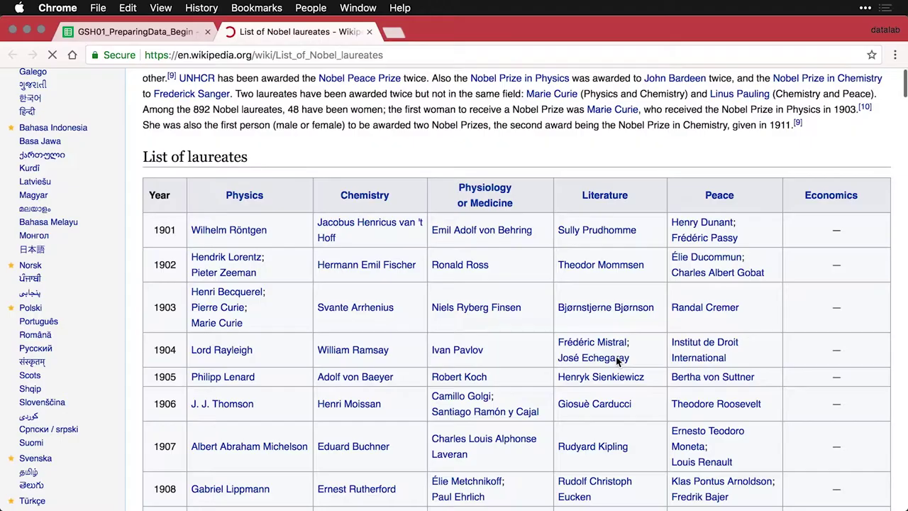
pyautogui.scroll(-3, 616, 360)
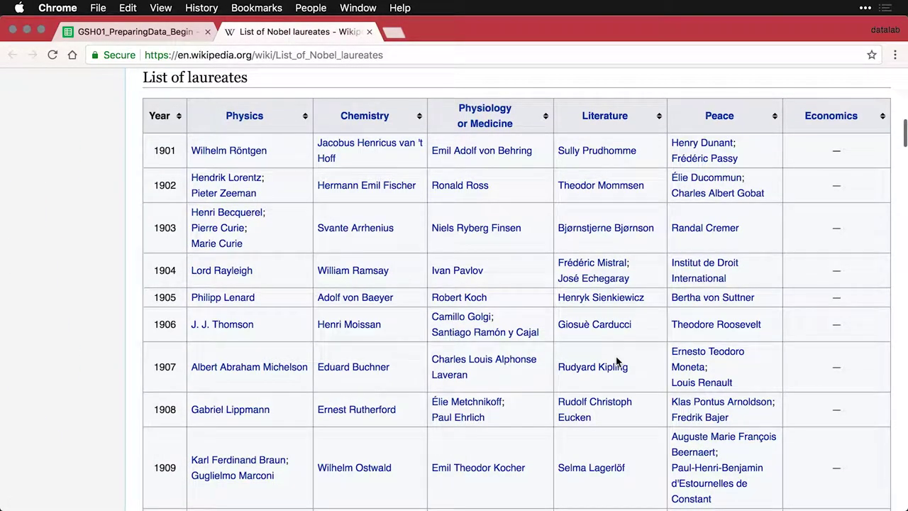
pyautogui.scroll(-10, 616, 362)
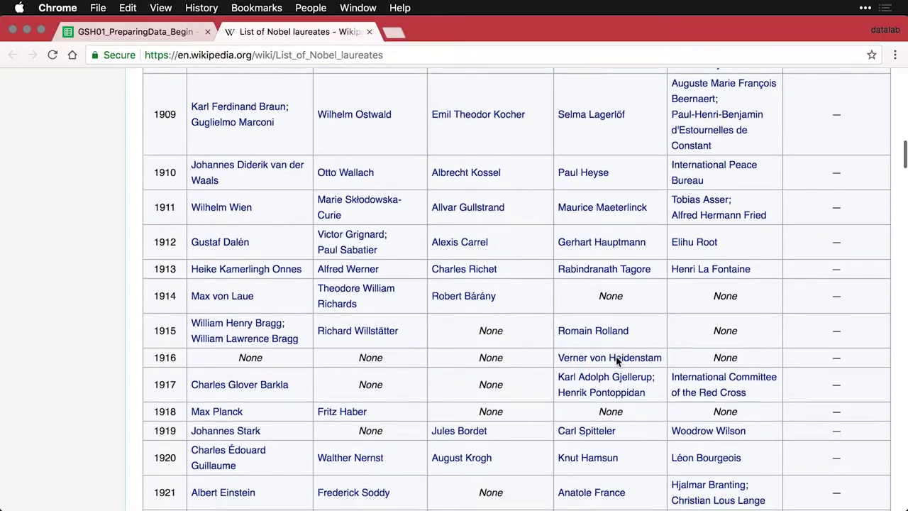
pyautogui.scroll(-20, 616, 361)
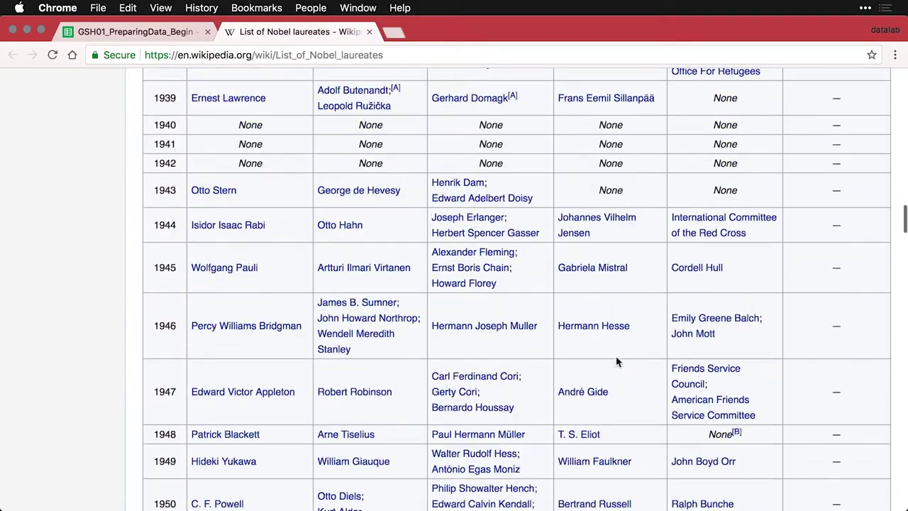
pyautogui.scroll(-20, 616, 362)
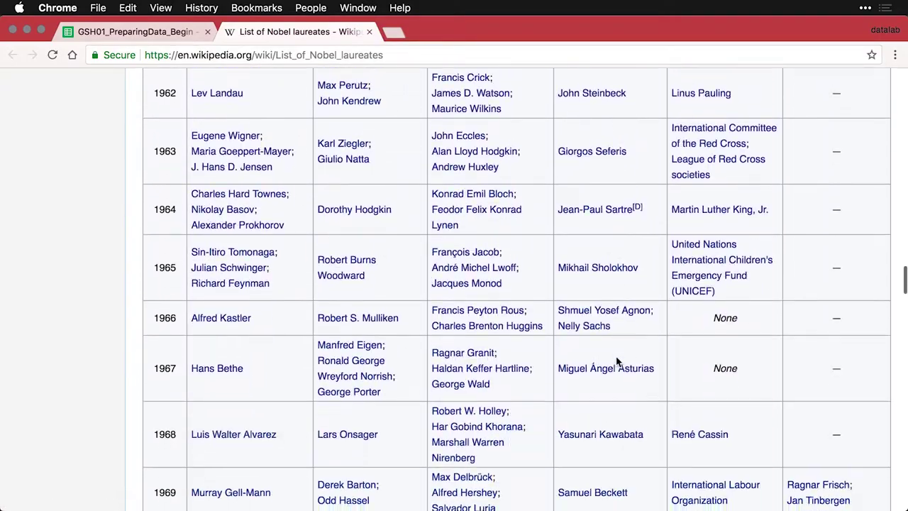
pyautogui.scroll(-20, 616, 362)
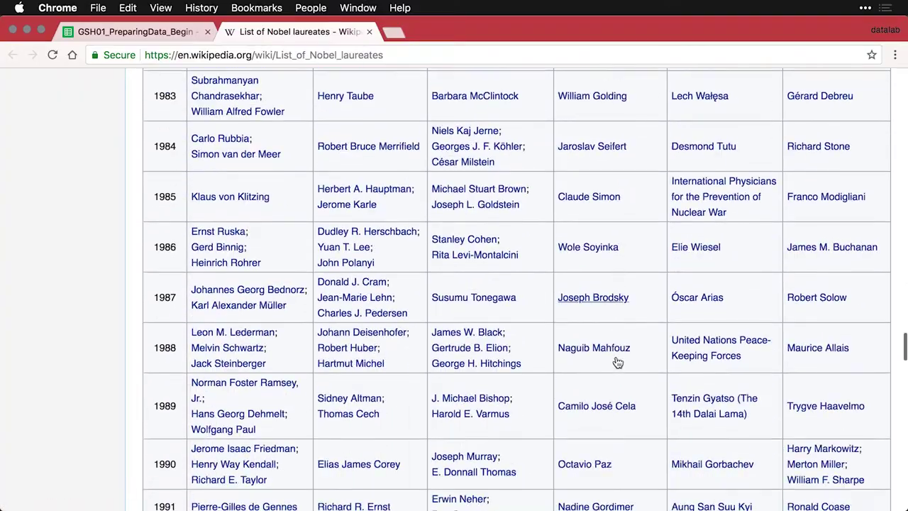
pyautogui.scroll(-20, 618, 361)
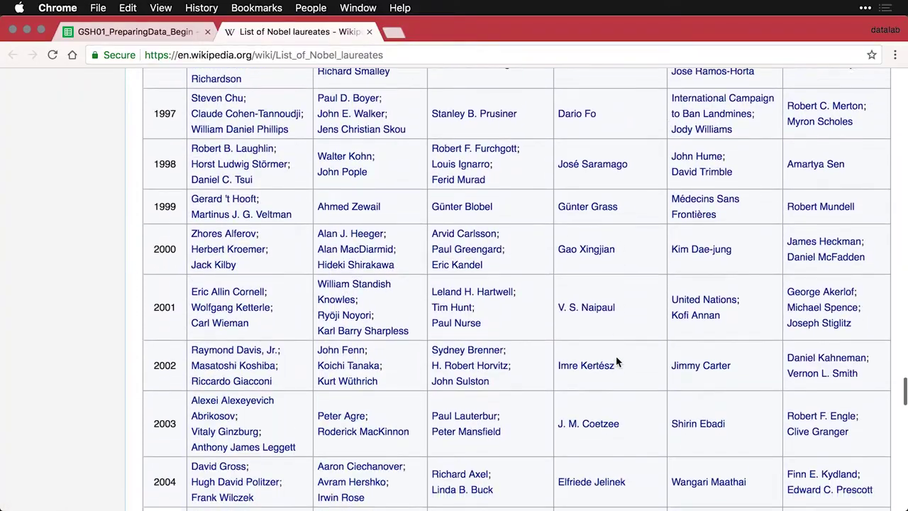
pyautogui.scroll(-20, 617, 362)
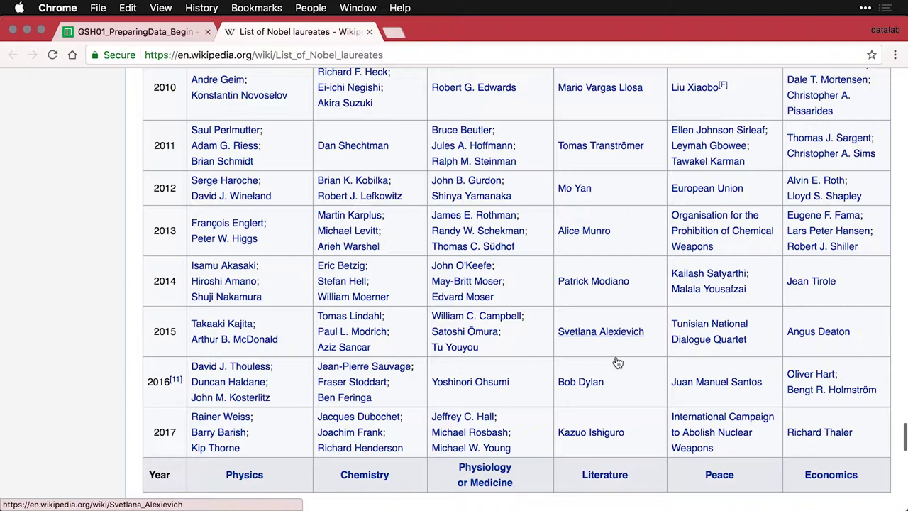
pyautogui.scroll(-2, 617, 362)
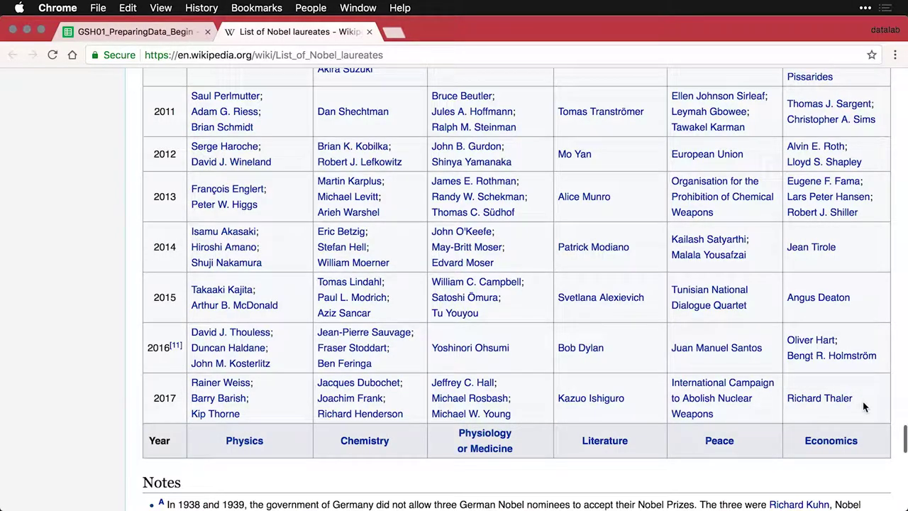
# Select the laureates table from the 2017 Economics cell up to the Year header.
pyautogui.moveTo(861, 406); pyautogui.dragTo(153, 105)
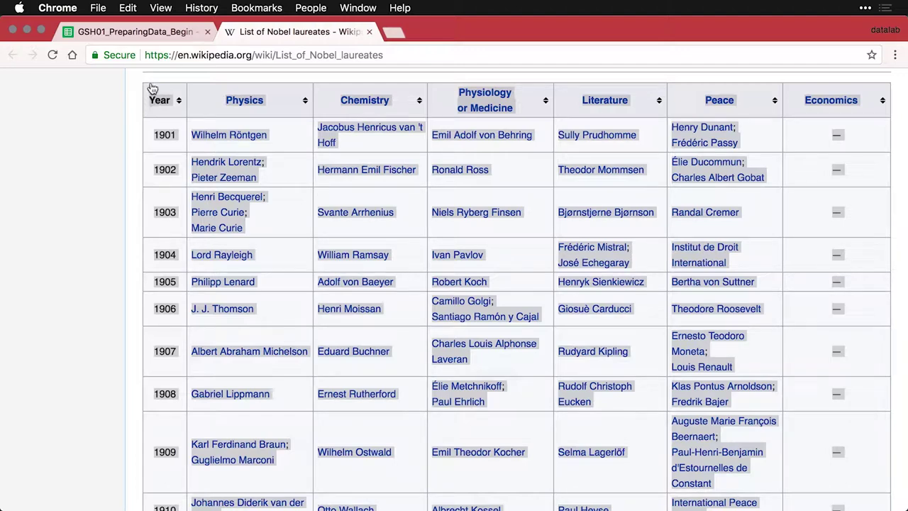
# Paste the Nobel laureates table at A2 of Paste from HTML Table, keeping values only.
pyautogui.click(142, 36)
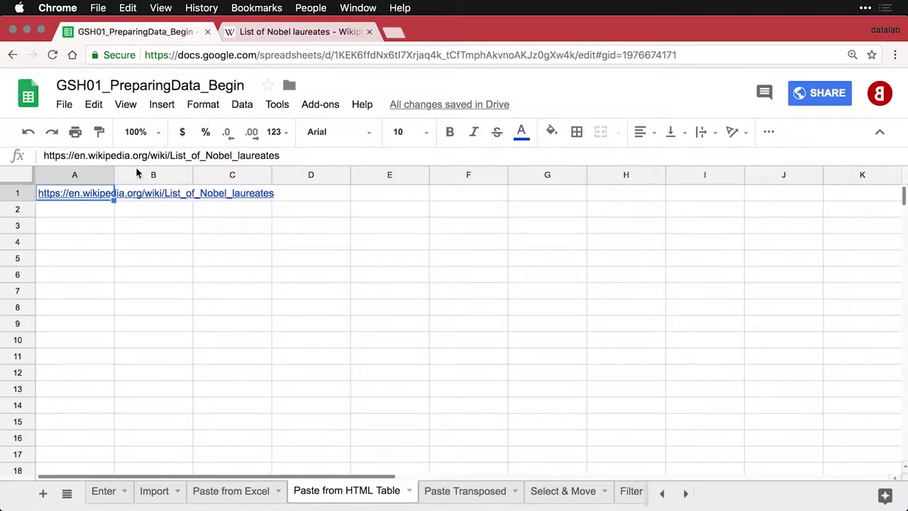
pyautogui.click(92, 212)
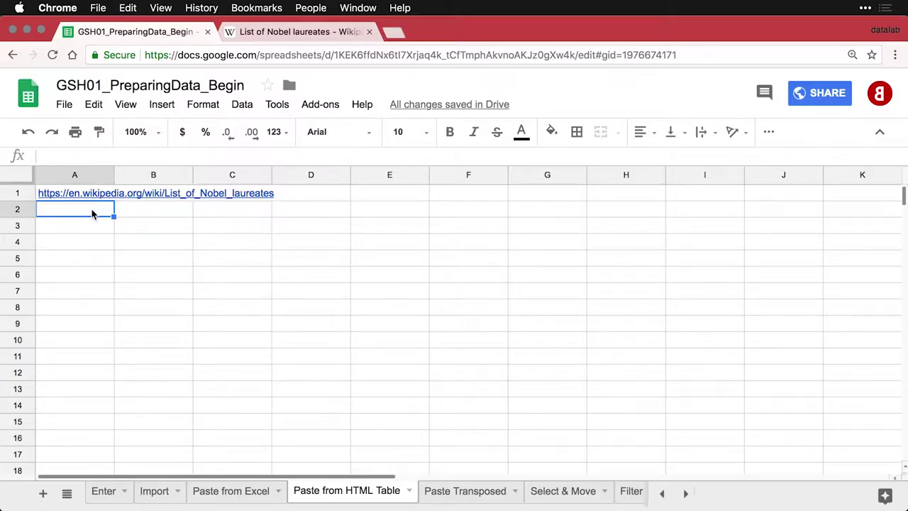
pyautogui.press('super+v')
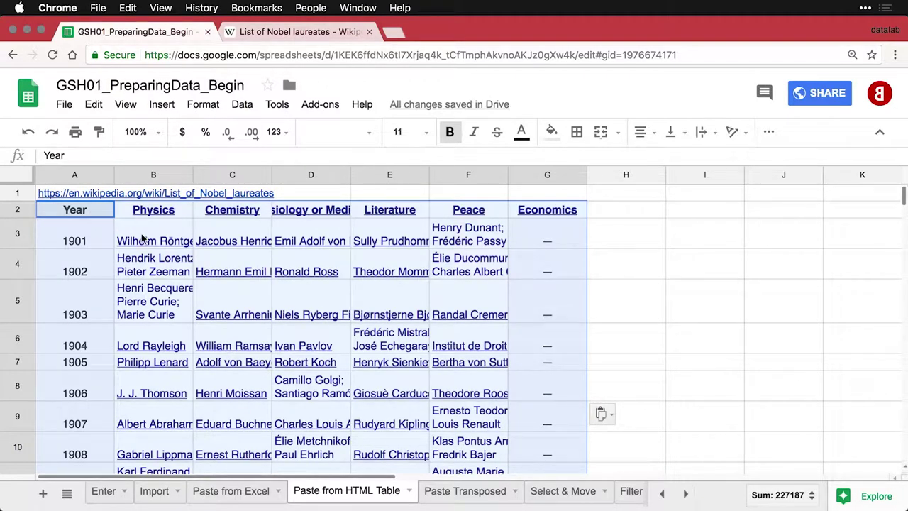
pyautogui.moveTo(145, 246)
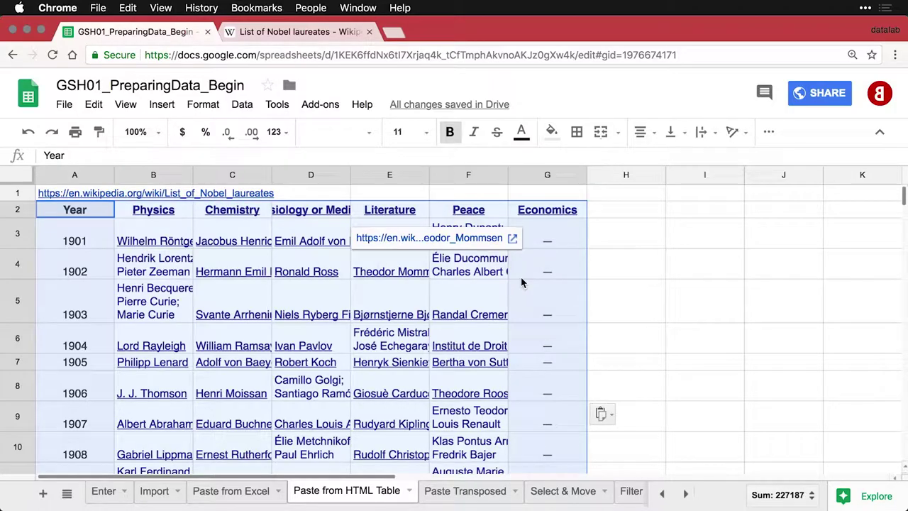
pyautogui.click(608, 418)
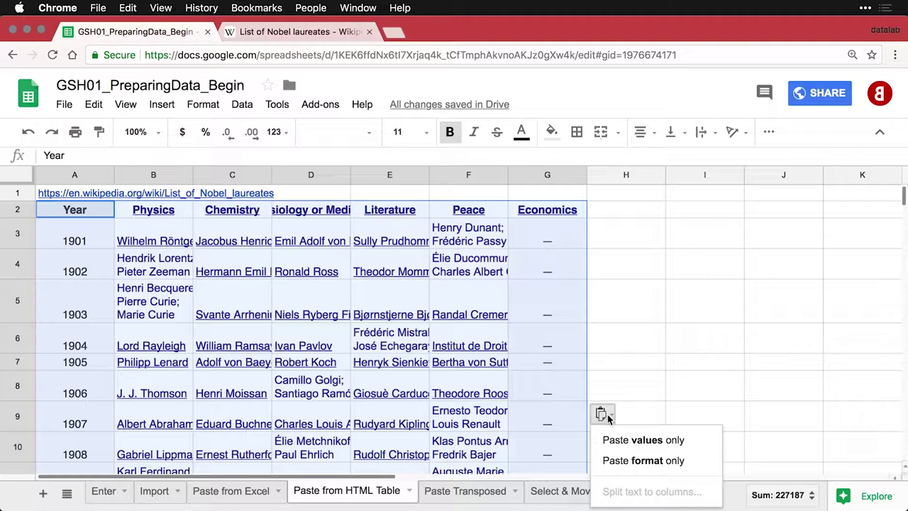
pyautogui.click(636, 442)
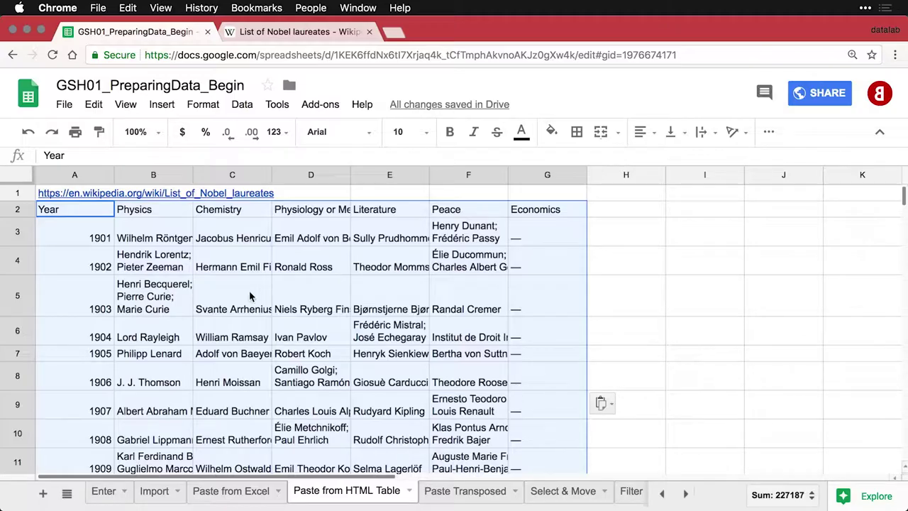
# Delete the URL row, then freeze and bold the Year header row.
pyautogui.click(19, 193)
pyautogui.rightClick(20, 195)
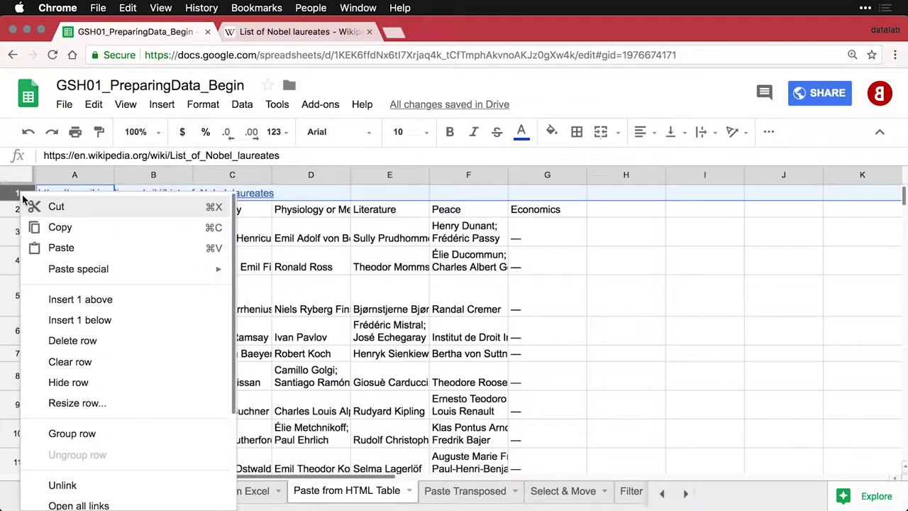
pyautogui.click(78, 340)
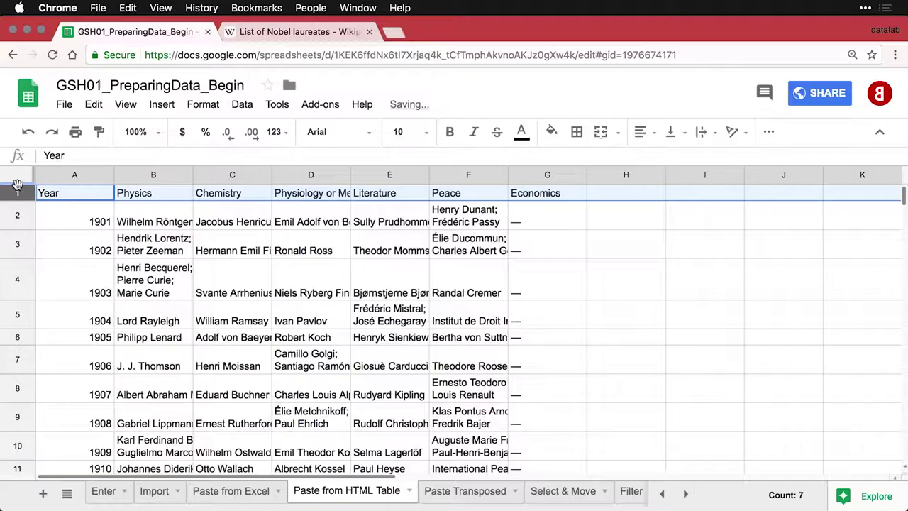
pyautogui.moveTo(17, 185); pyautogui.dragTo(18, 205)
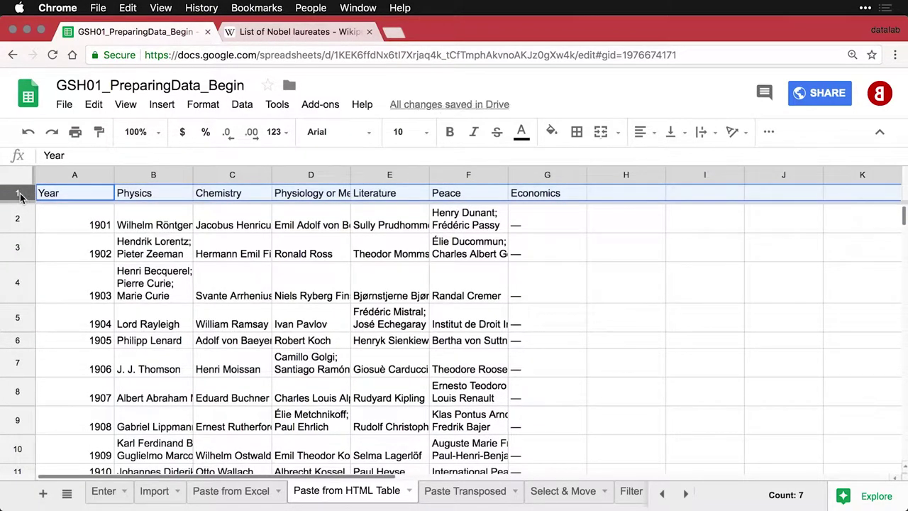
pyautogui.press('super+b')
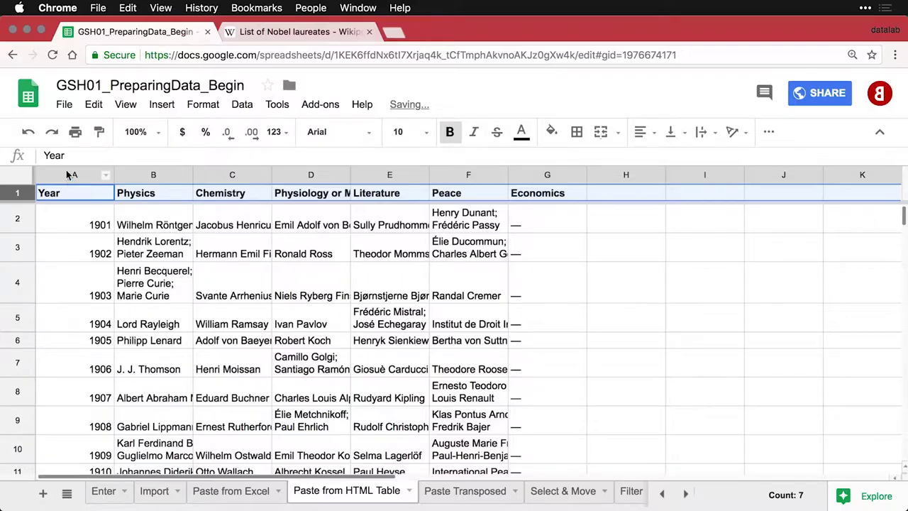
# Auto-fit columns A–G so the full laureate names are visible.
pyautogui.moveTo(68, 171); pyautogui.dragTo(513, 189)
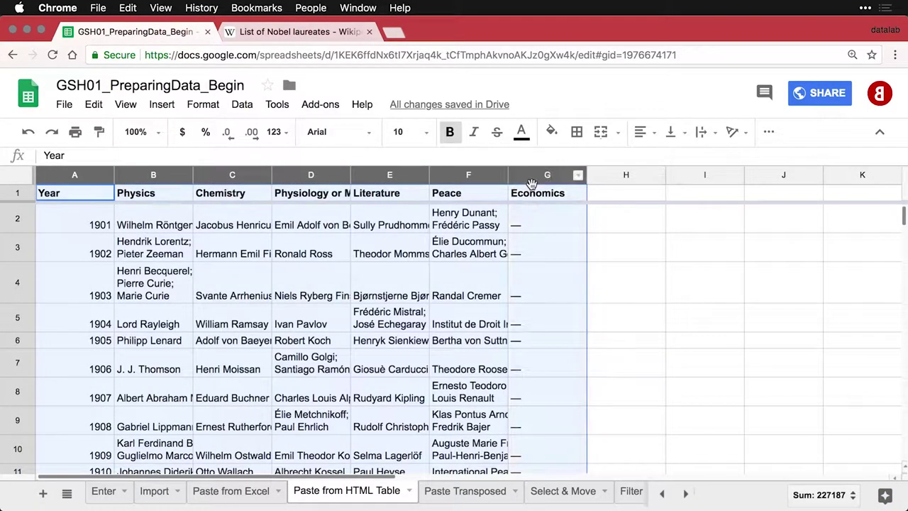
pyautogui.doubleClick(587, 175)
pyautogui.click(479, 324)
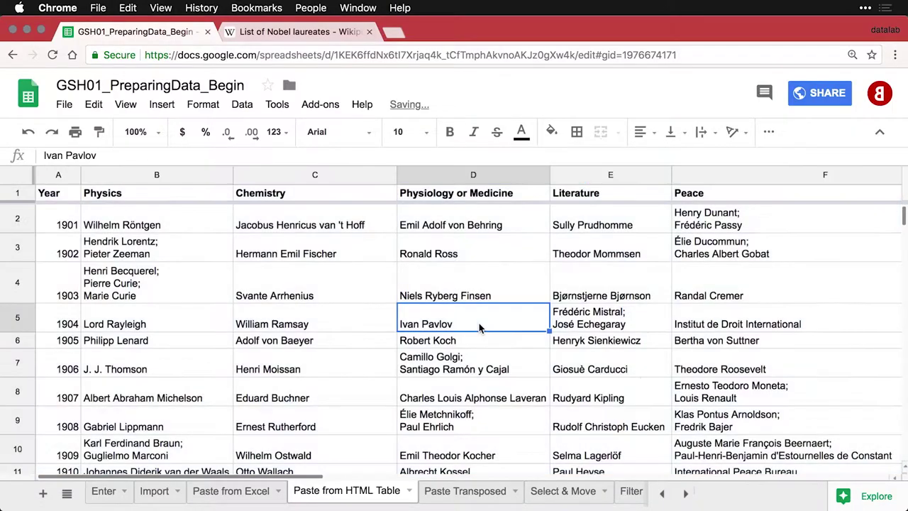
pyautogui.hscroll(10, 479, 326)
pyautogui.hscroll(-10, 479, 326)
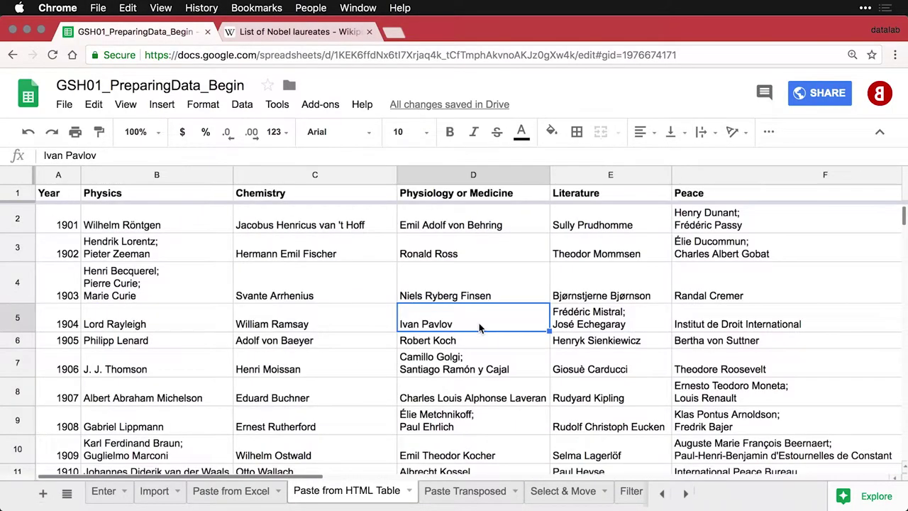
pyautogui.scroll(-5, 479, 327)
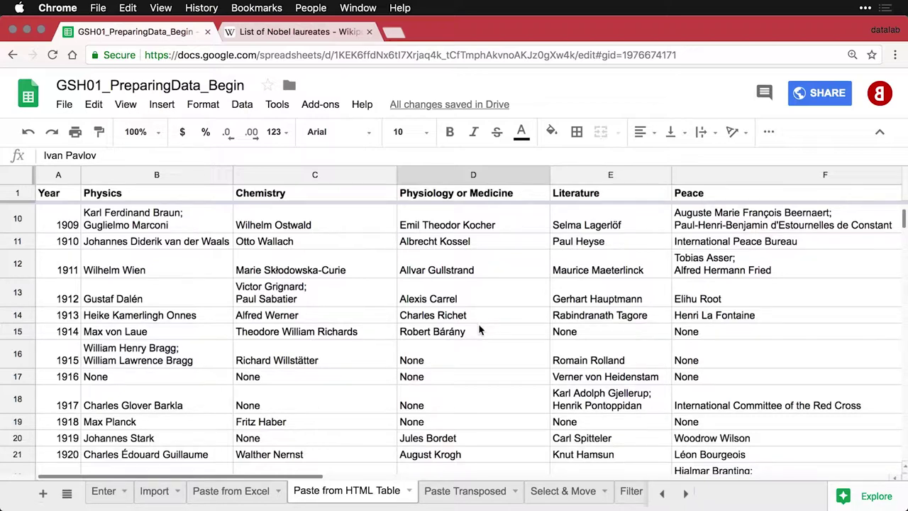
# Enter Sunday in A1 and Monday in A2 of the Paste Transposed sheet.
pyautogui.click(465, 491)
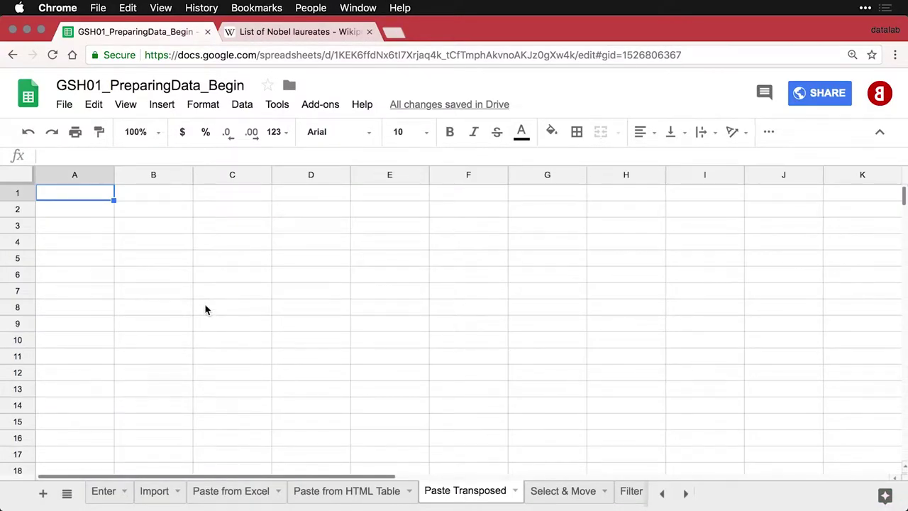
pyautogui.write('Sunday')
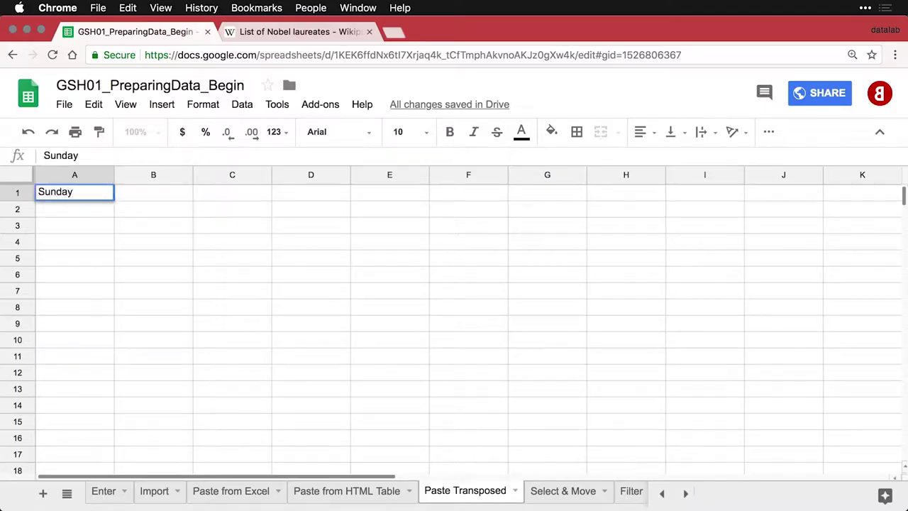
pyautogui.press('Return')
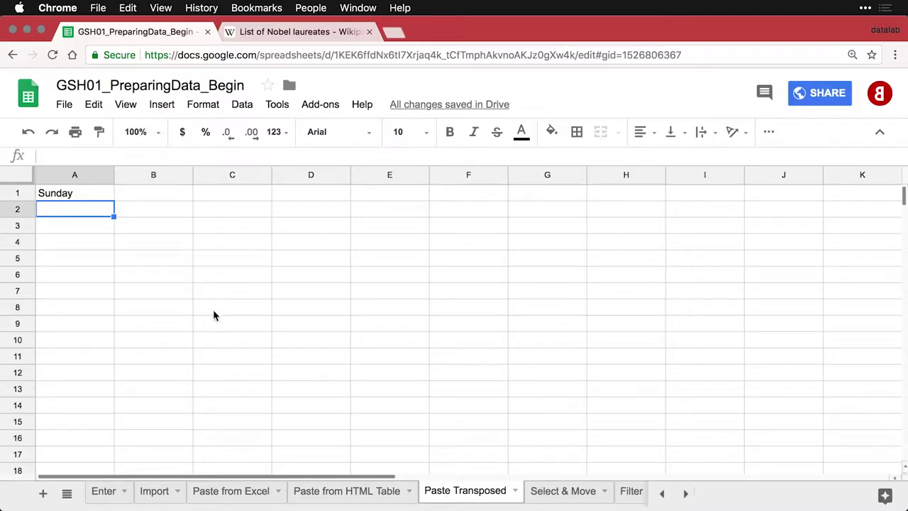
pyautogui.write("Monday'")
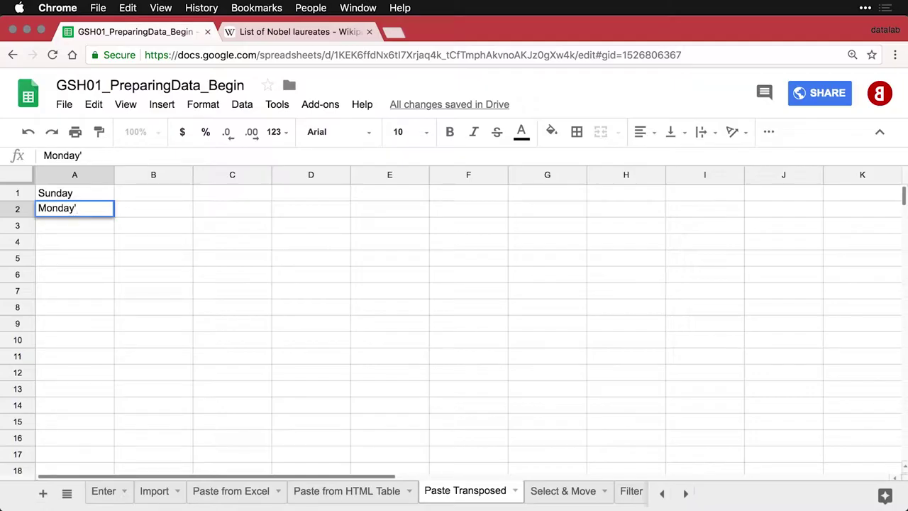
pyautogui.press('BackSpace')
pyautogui.press('Return')
# Autofill Tuesday through Saturday down to A7, then select the list A1:A7.
pyautogui.click(75, 193)
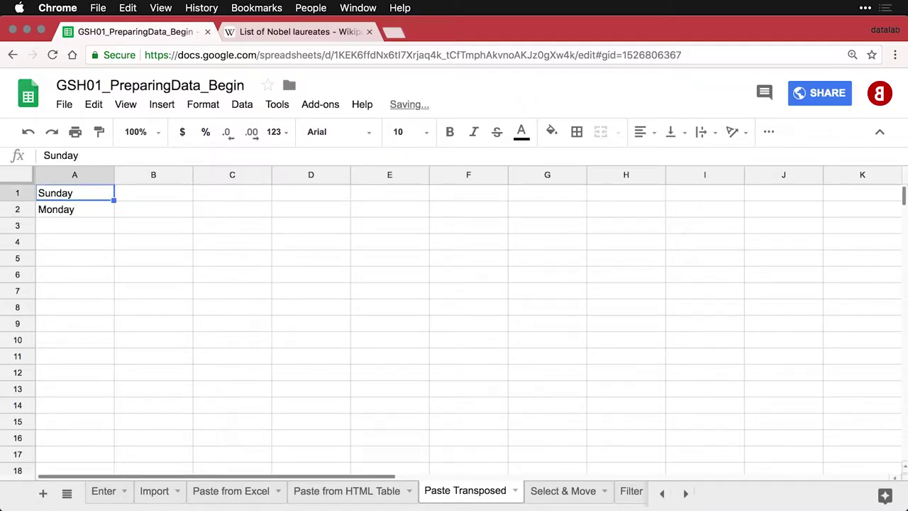
pyautogui.hotkey('shift', 'Down')
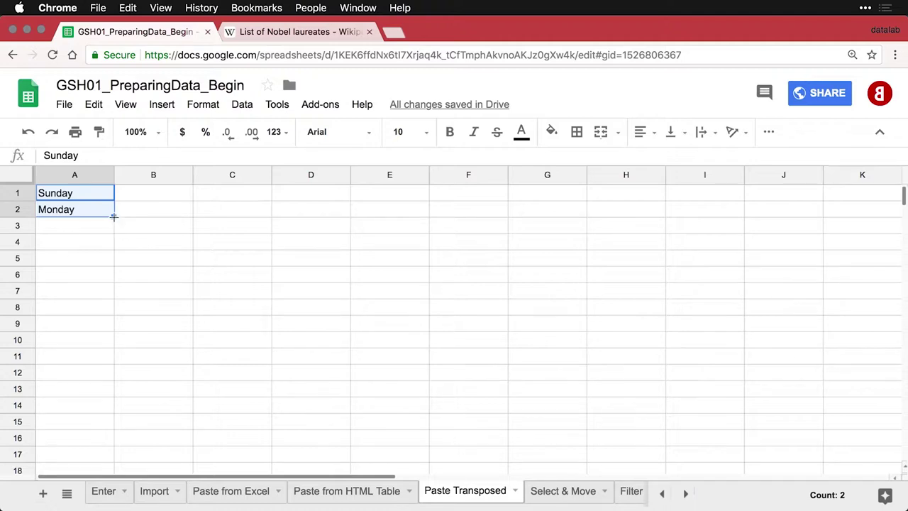
pyautogui.moveTo(114, 217); pyautogui.dragTo(108, 295)
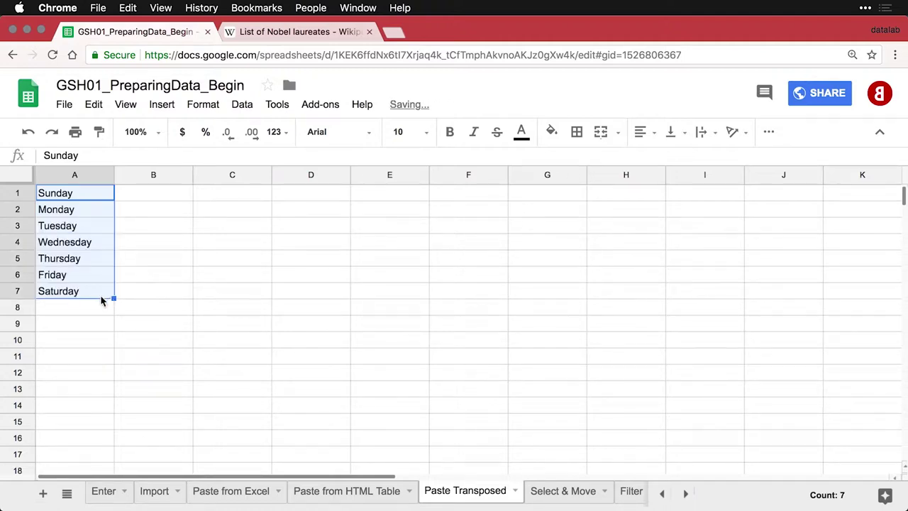
pyautogui.click(78, 314)
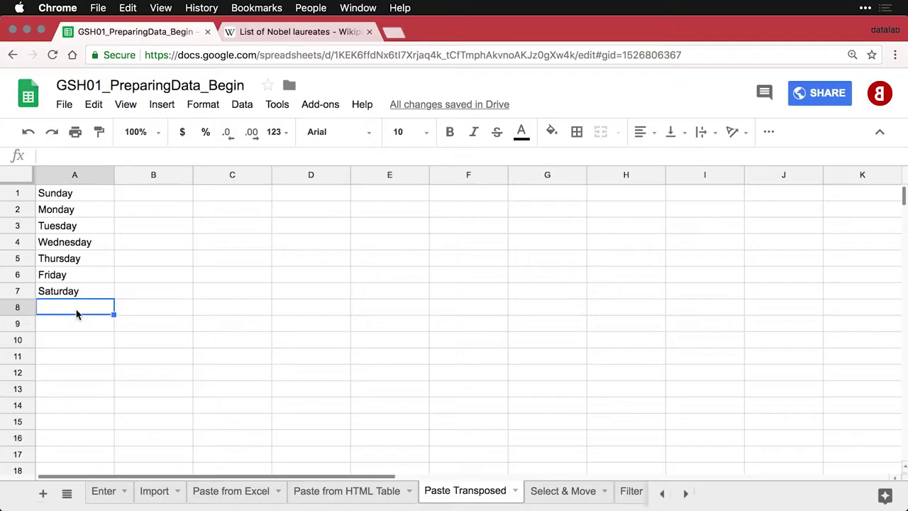
pyautogui.click(77, 195)
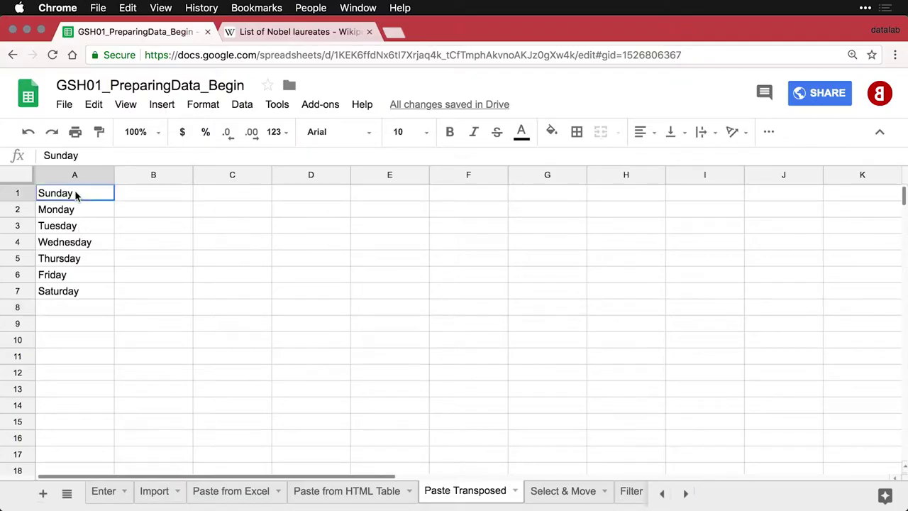
pyautogui.moveTo(77, 225); pyautogui.dragTo(76, 293)
pyautogui.press('super+c')
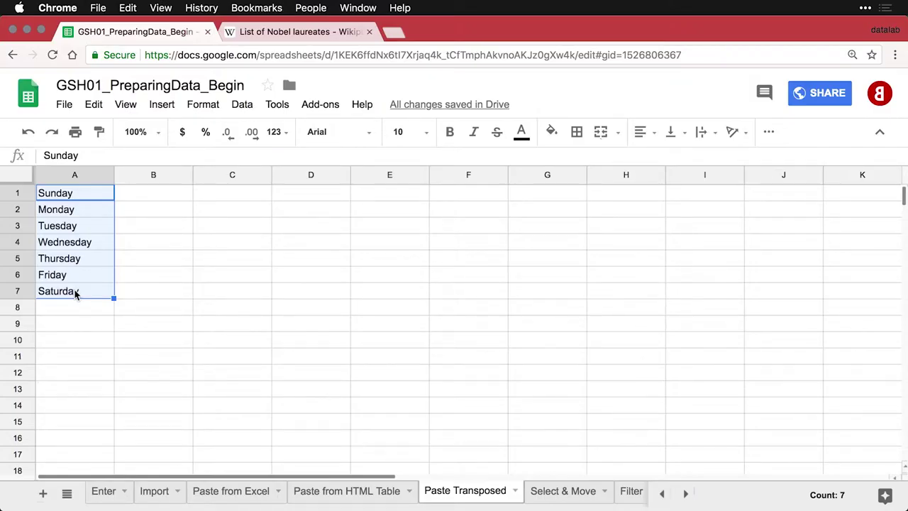
# Paste the weekday list transposed at C1 so Sunday–Saturday fill C1:I1.
pyautogui.click(218, 199)
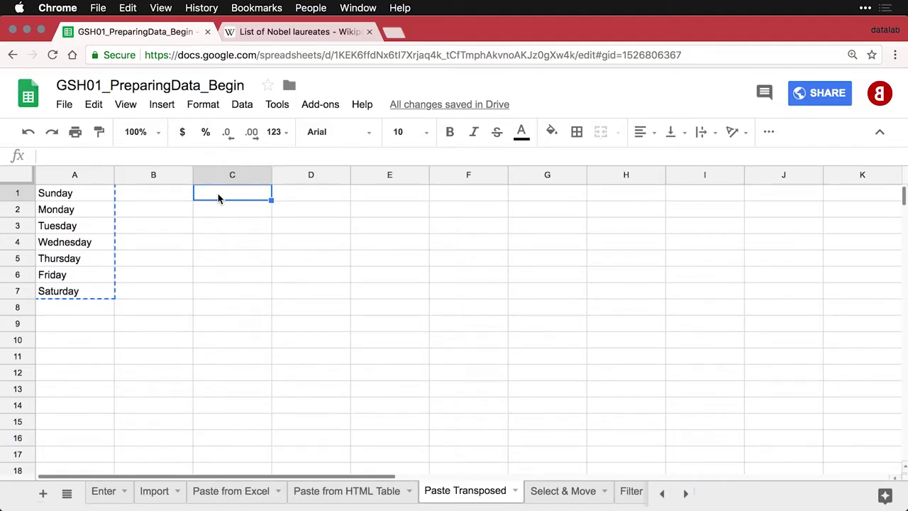
pyautogui.rightClick(218, 199)
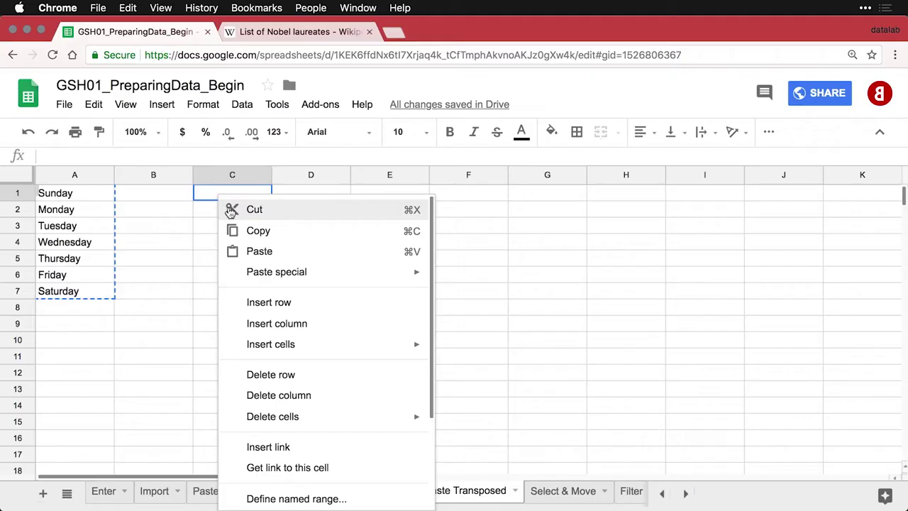
pyautogui.moveTo(262, 270)
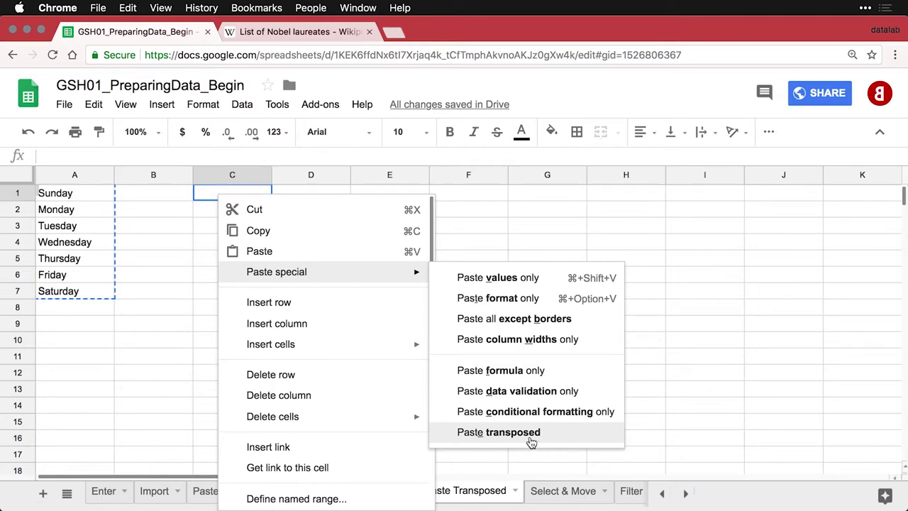
pyautogui.click(532, 432)
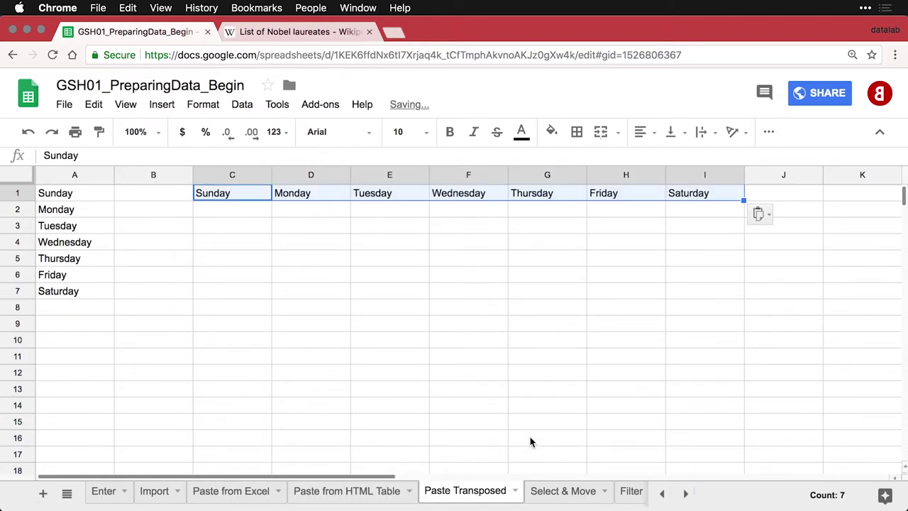
pyautogui.click(645, 230)
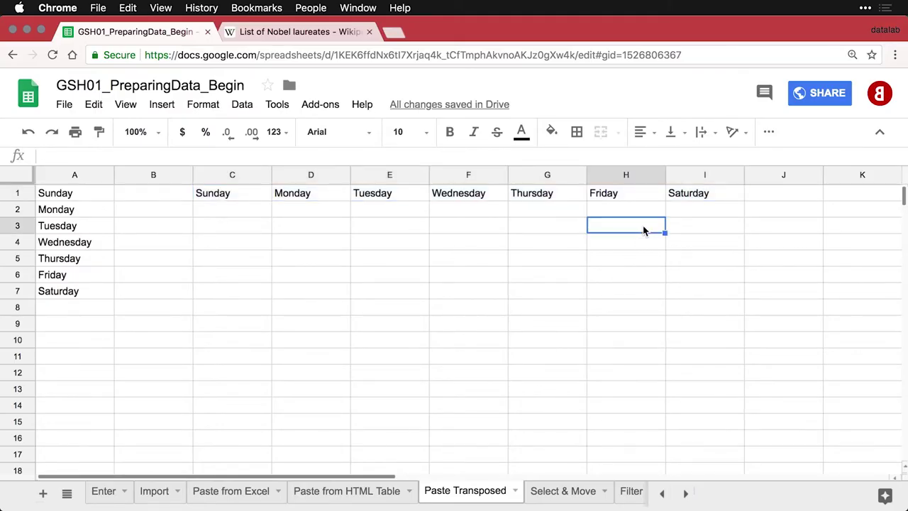